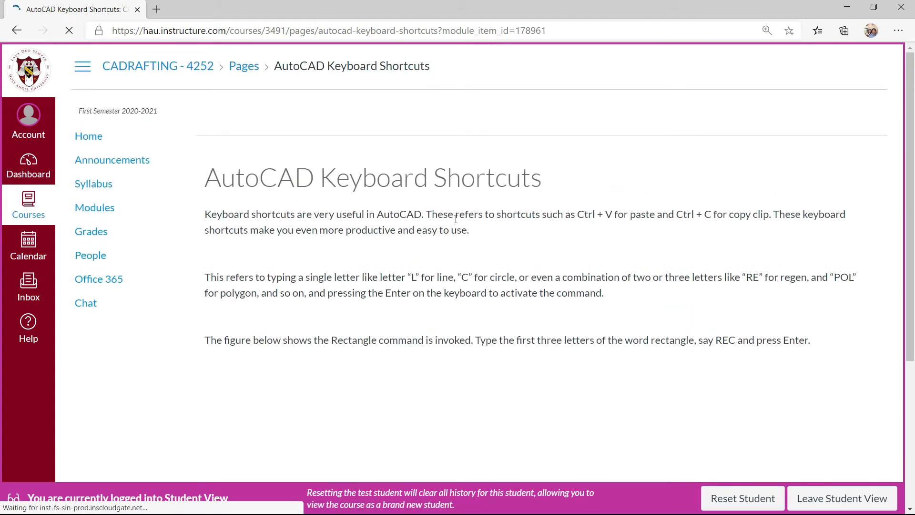
Switch to AutoCAD and rotate the large rectangle overlapping the upper circle by 40 degrees about its lower-left corner.
key("alt+Tab")
key("alt+Tab")
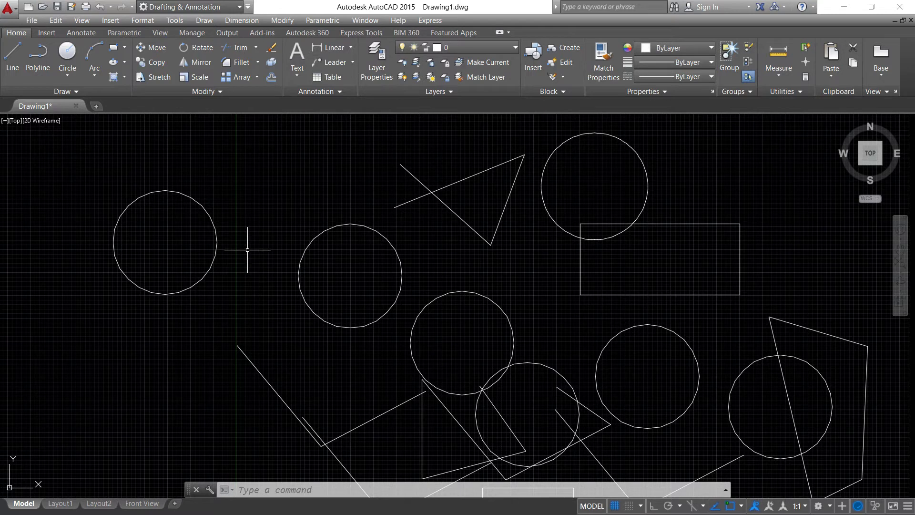
type("RO")
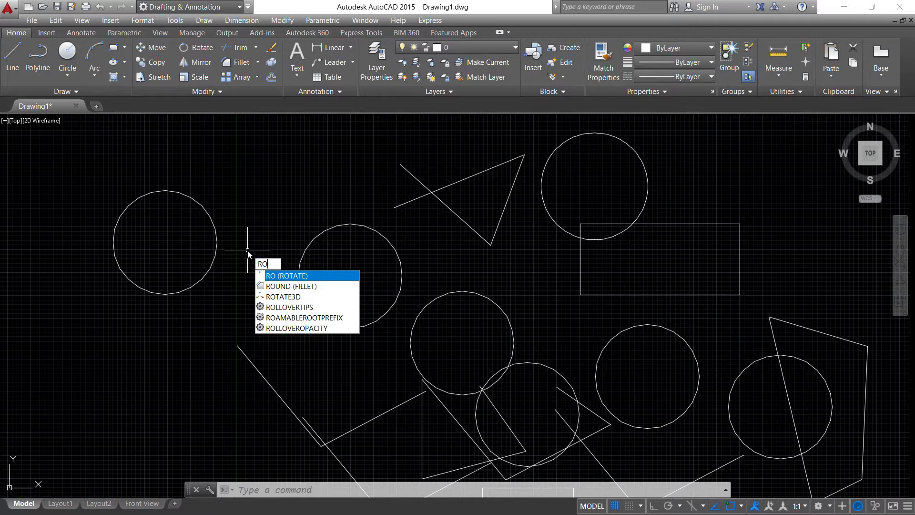
key("Return")
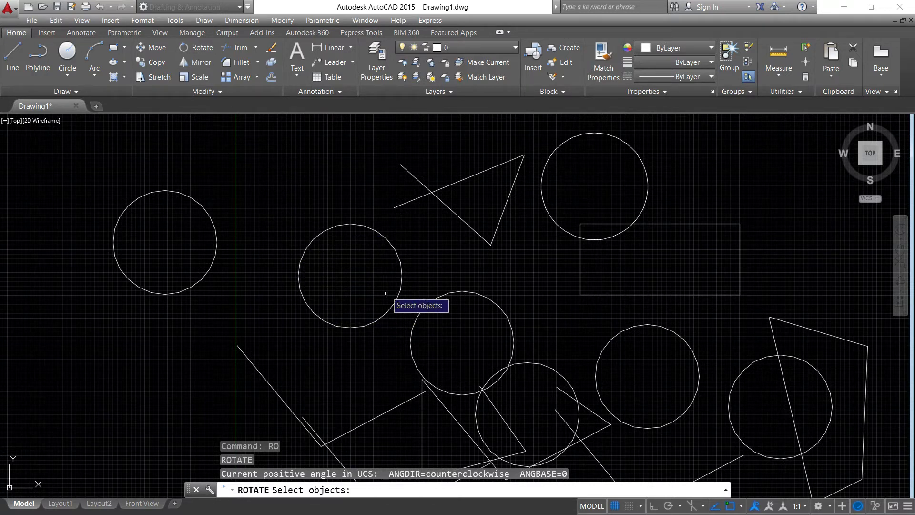
middle_click_drag(569, 248, 483, 245)
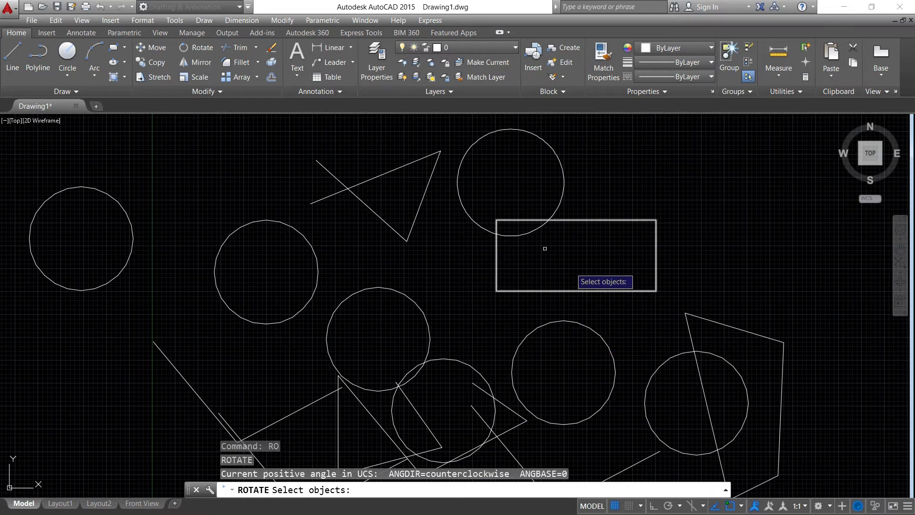
left_click(628, 291)
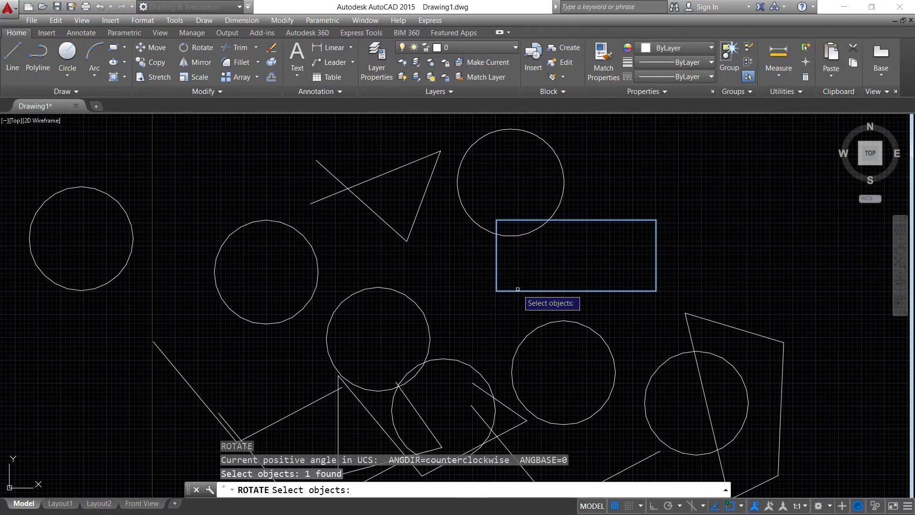
key("Return")
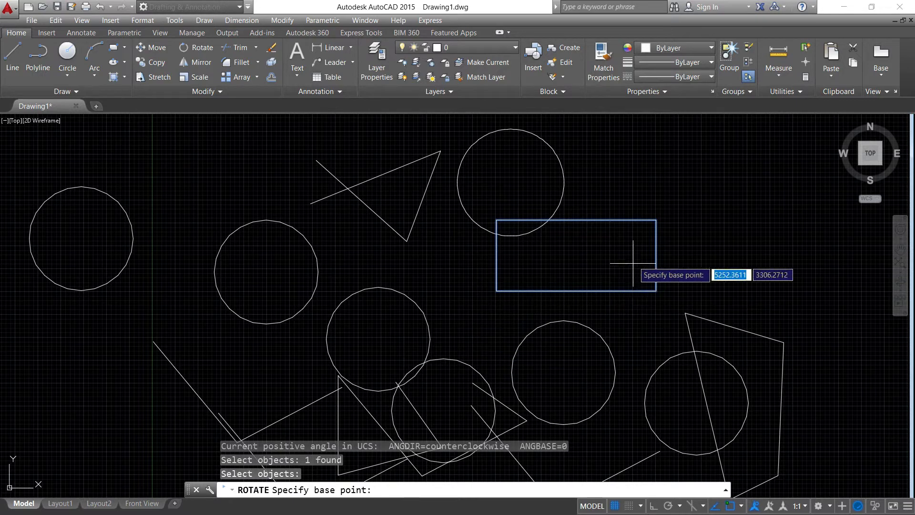
left_click(495, 291)
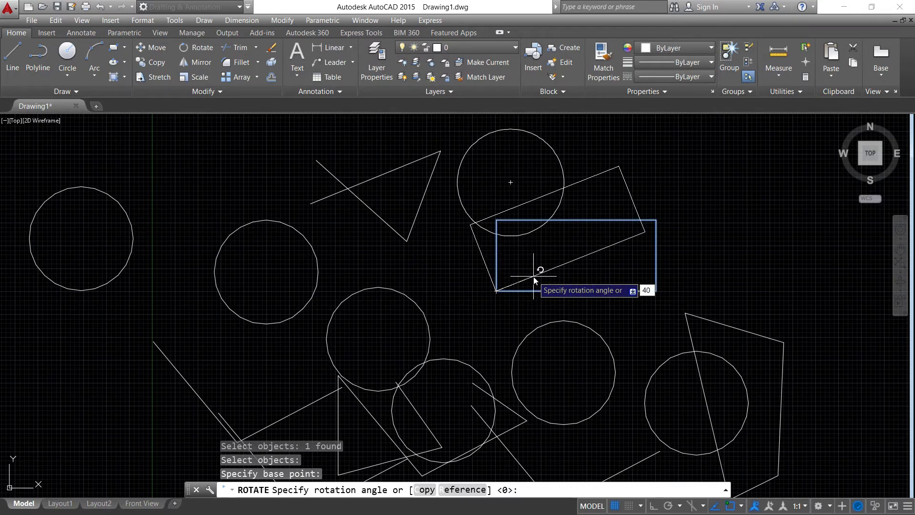
key("Return")
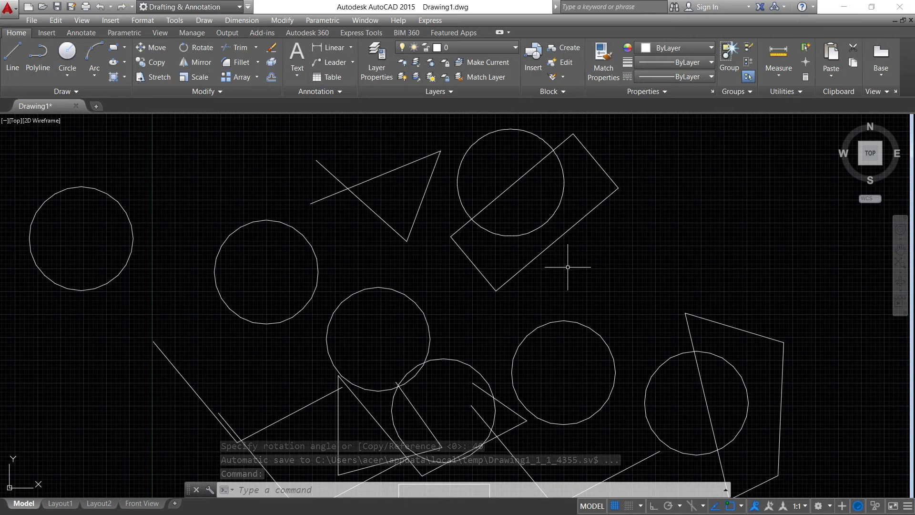
Draw three connected line segments forming an open, self-crossing triangle in the empty area below the leftmost circle.
mouse_move(535, 288)
middle_mouse_down()
mouse_move(565, 229)
mouse_move(564, 261)
middle_mouse_up()
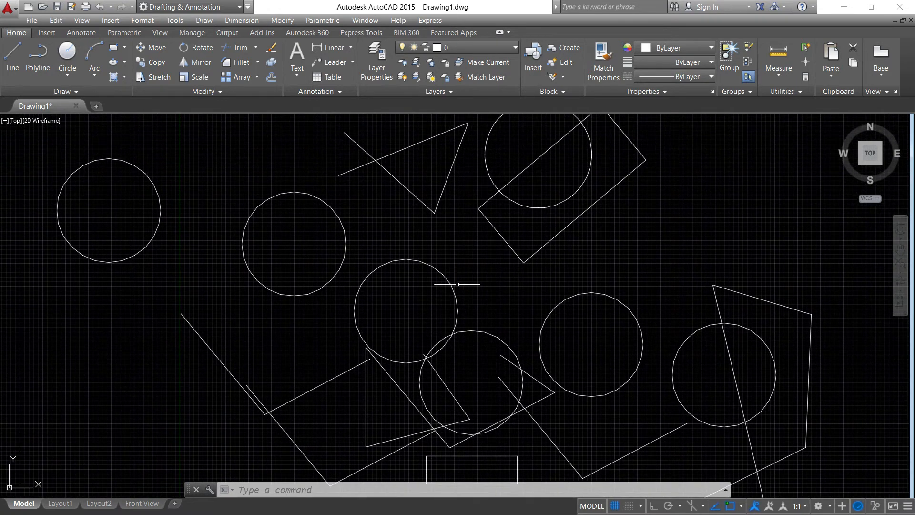
type("L")
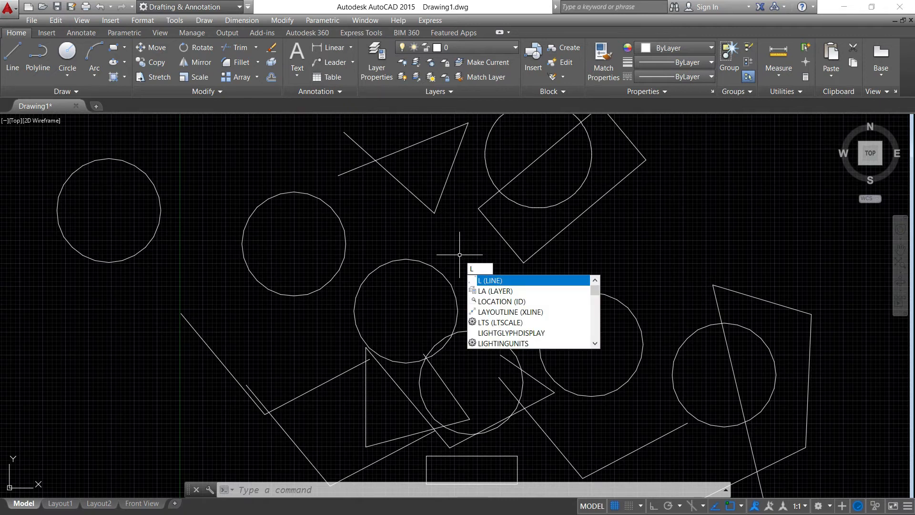
key("Return")
middle_click_drag(188, 307, 298, 259)
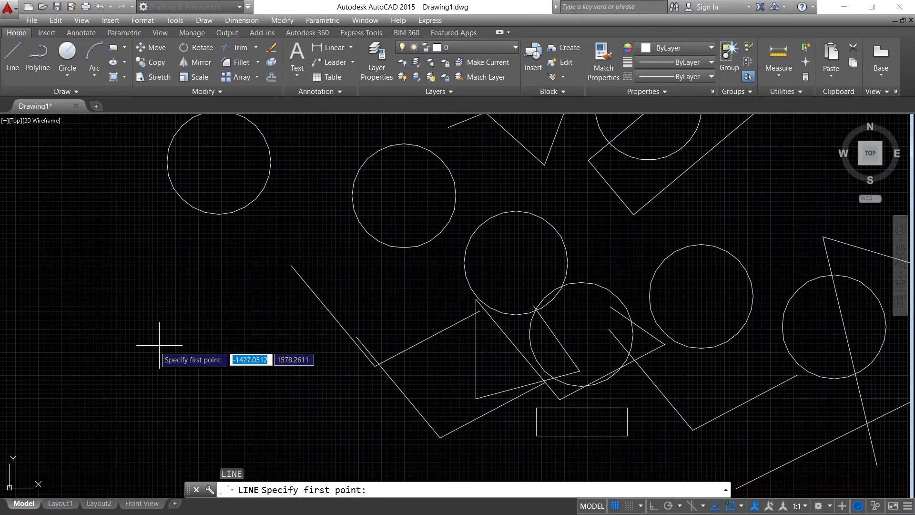
left_click(92, 363)
left_click(190, 274)
left_click(208, 364)
left_click(137, 304)
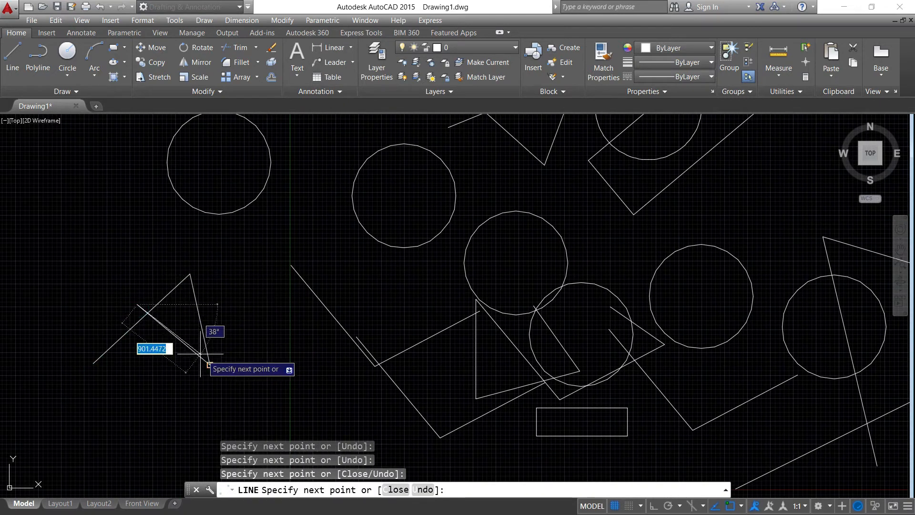
key("Escape")
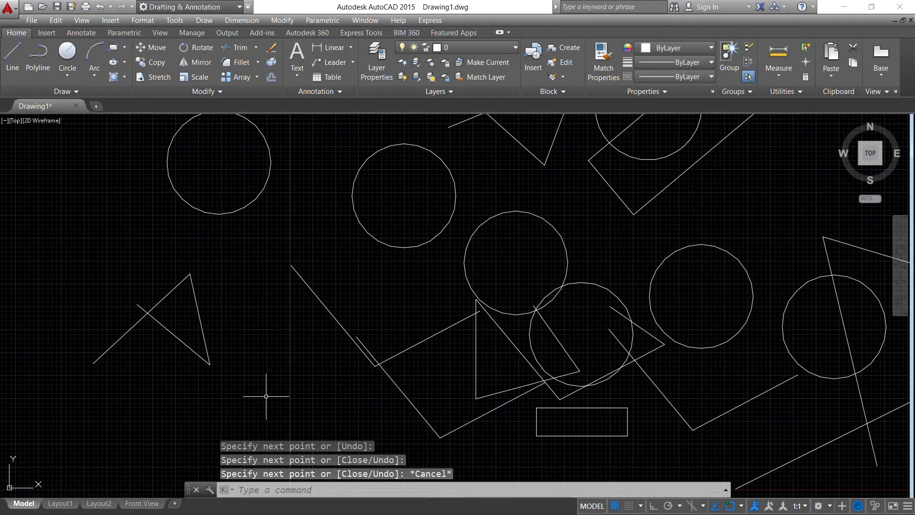
Erase every object in the drawing using the All selection option and undo the erasure.
middle_click_drag(369, 363, 313, 433)
middle_click_drag(311, 311, 255, 268)
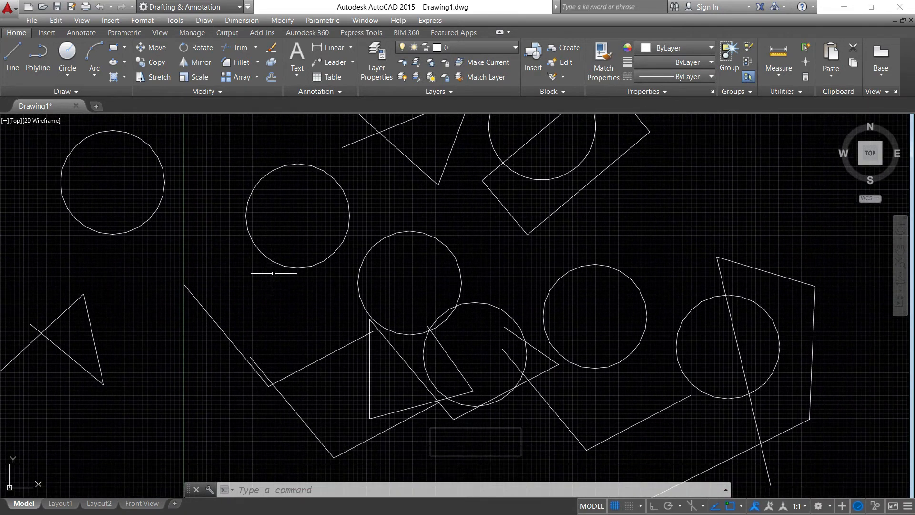
type("E")
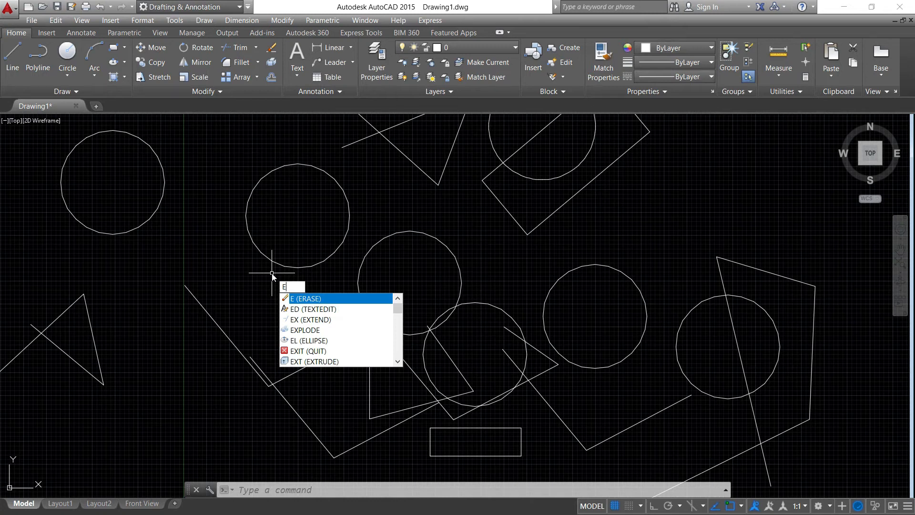
key("Return")
type("all")
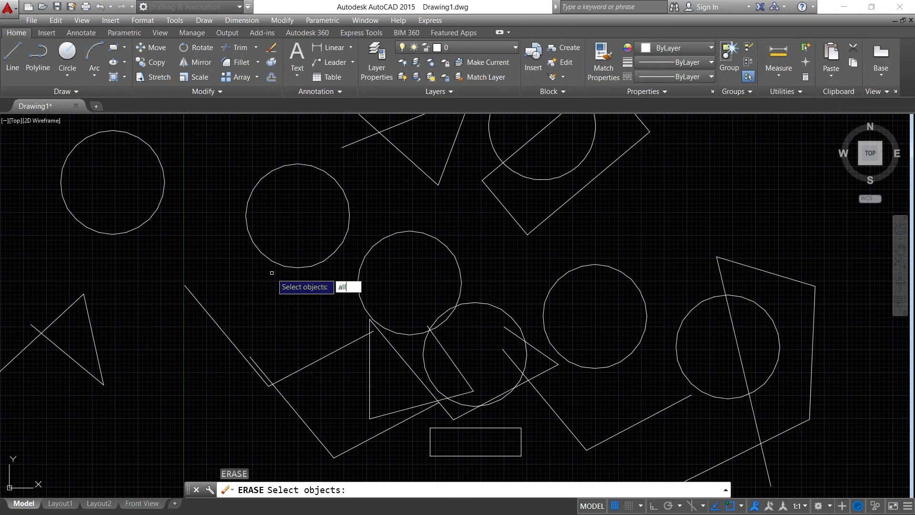
key("Return")
scroll(272, 272, "down", 5)
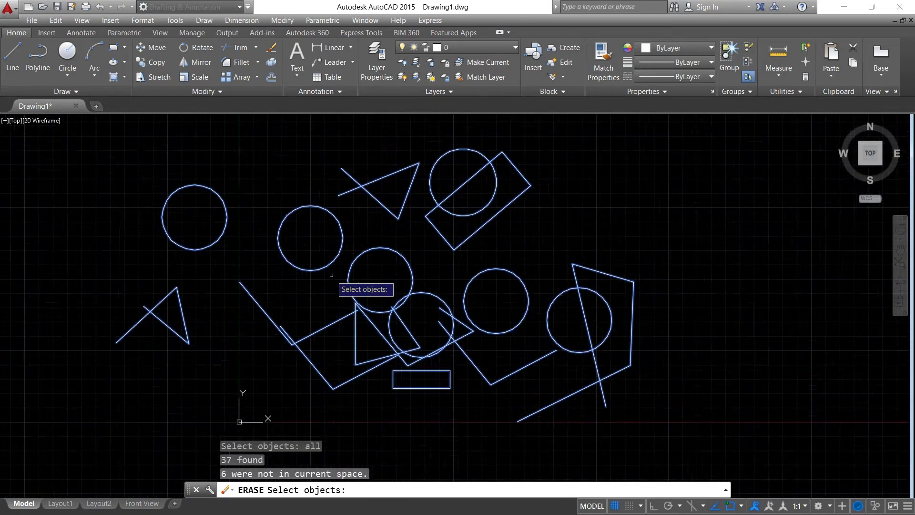
scroll(377, 274, "up", 4)
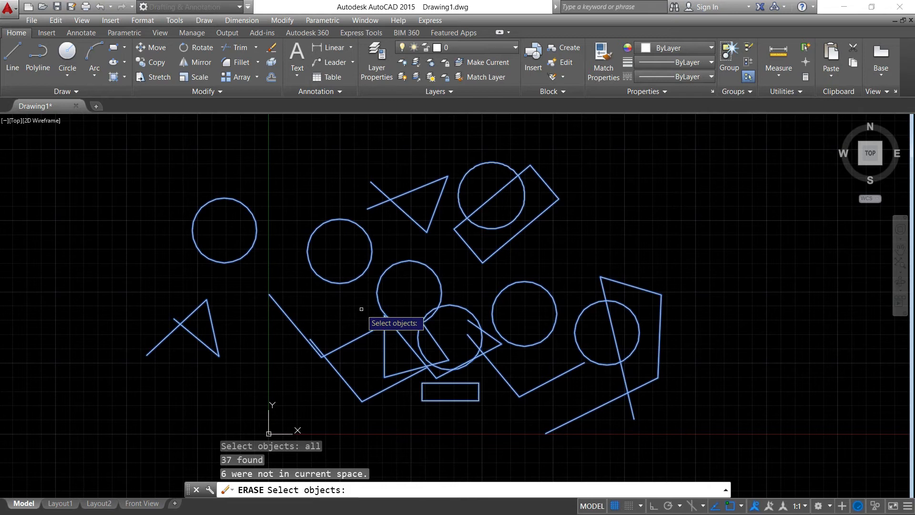
key("Return")
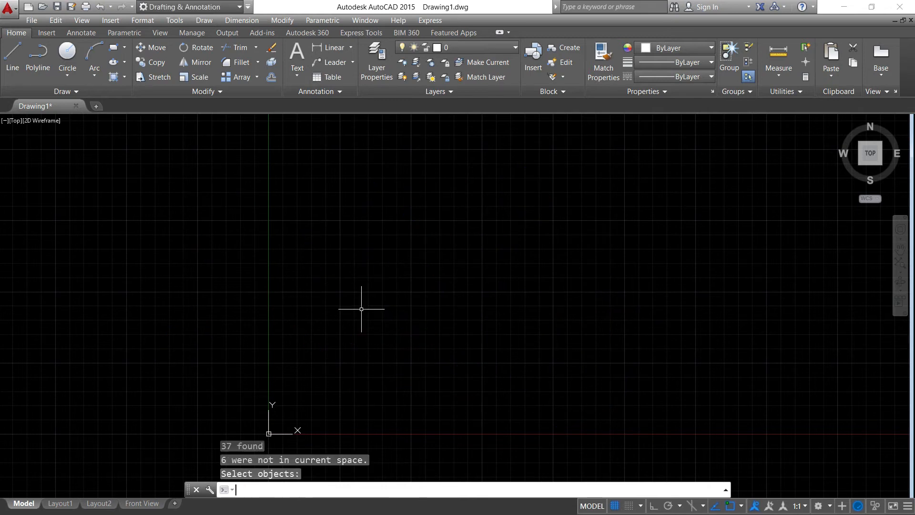
type("U")
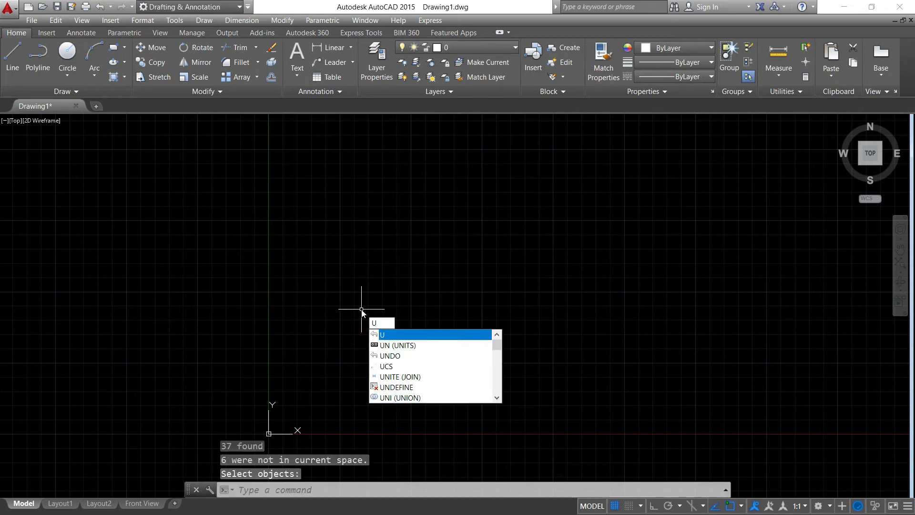
key("Return")
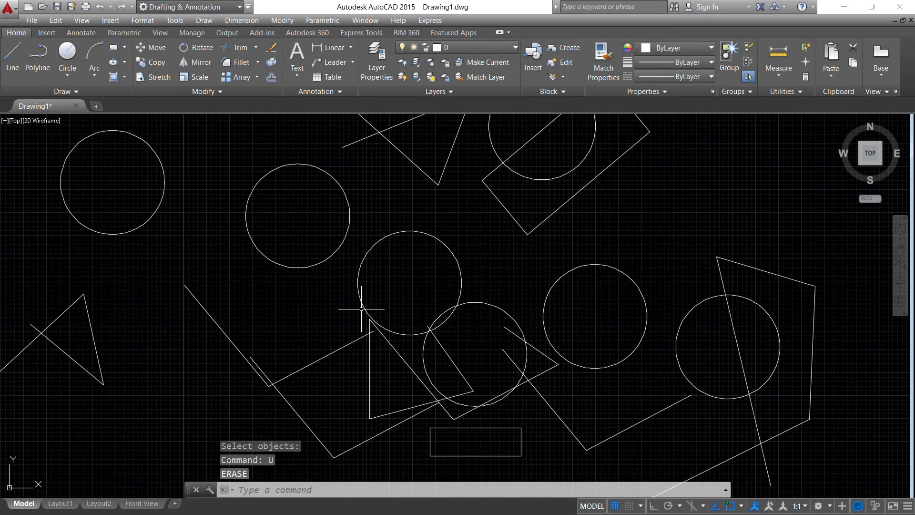
Repeat the Erase command on all objects and restore them with the U command.
scroll(374, 312, "down", 2)
type("e")
key("Return")
type("a")
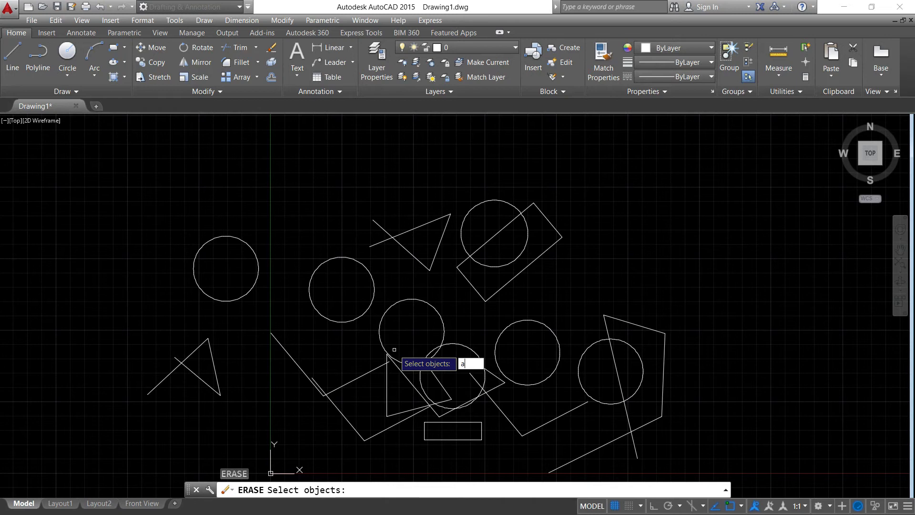
type("ll")
key("Return")
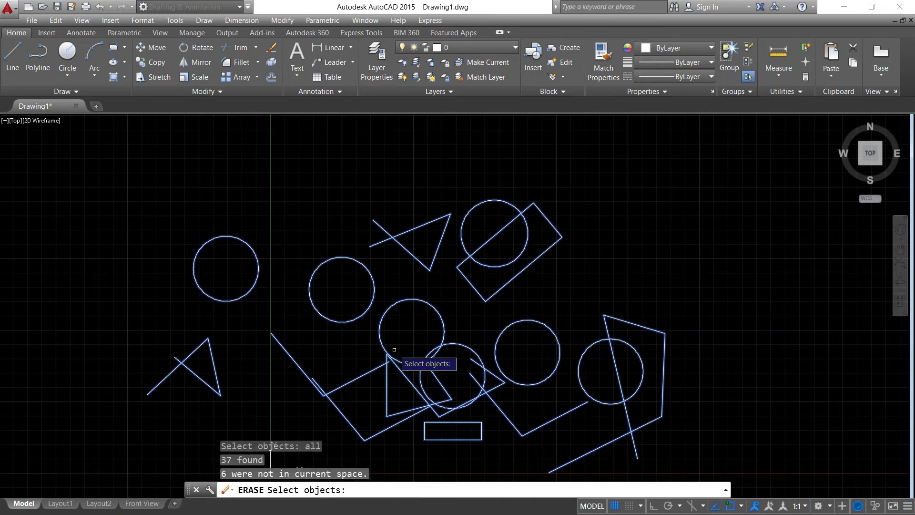
key("Return")
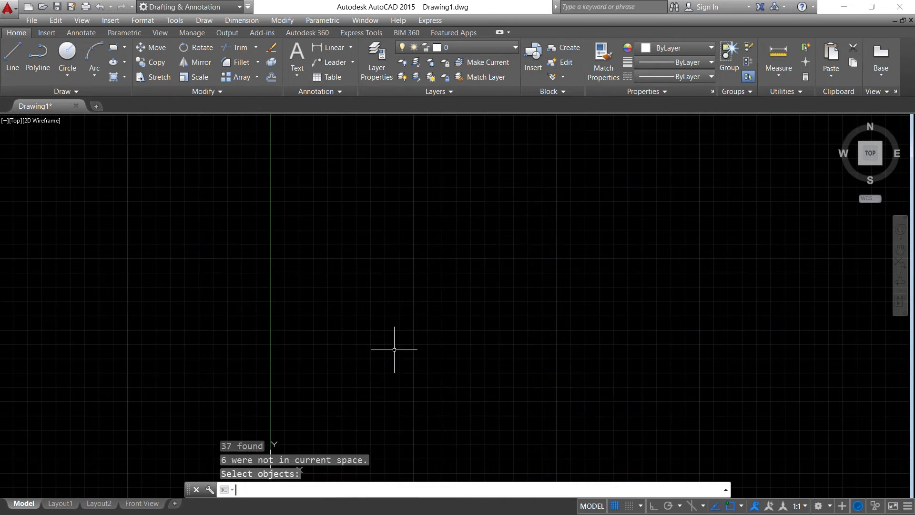
type("U")
key("Return")
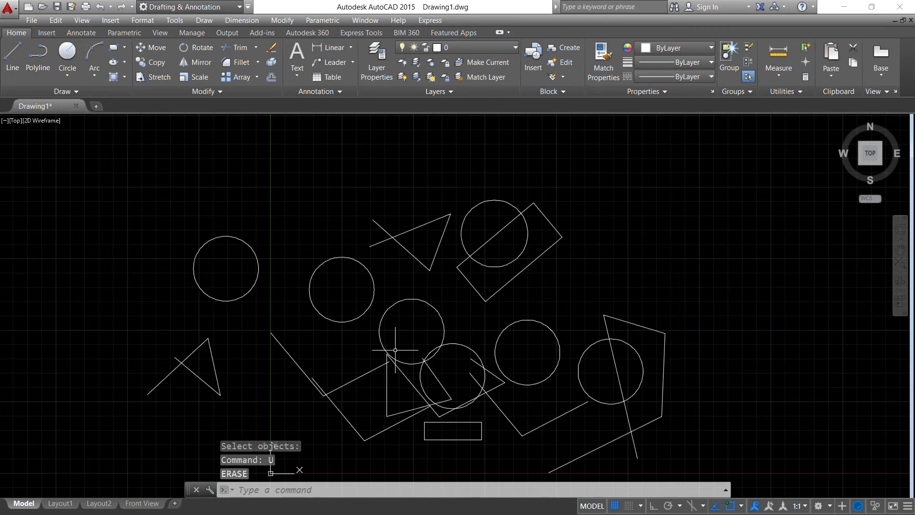
Fit the whole drawing in view, and again after zooming out, using the Zoom command's Extents option.
scroll(394, 349, "down", 10)
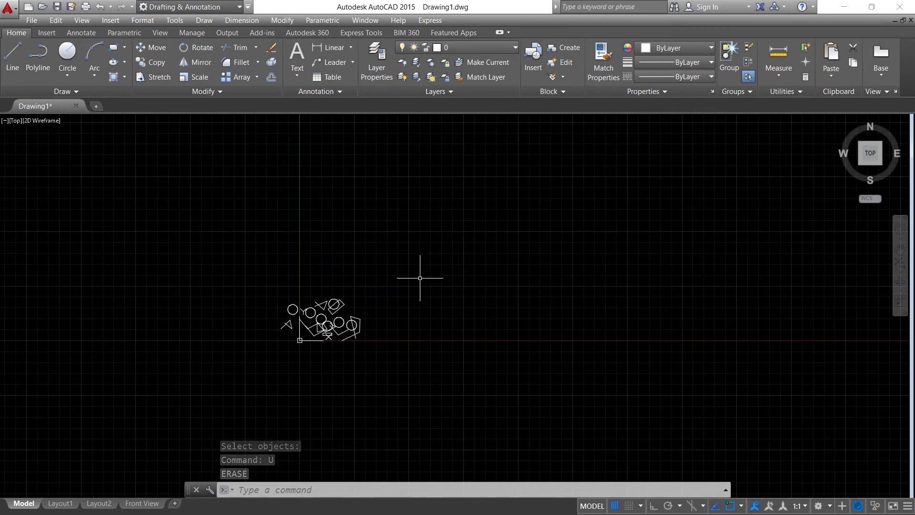
middle_click(388, 289)
middle_click(388, 288)
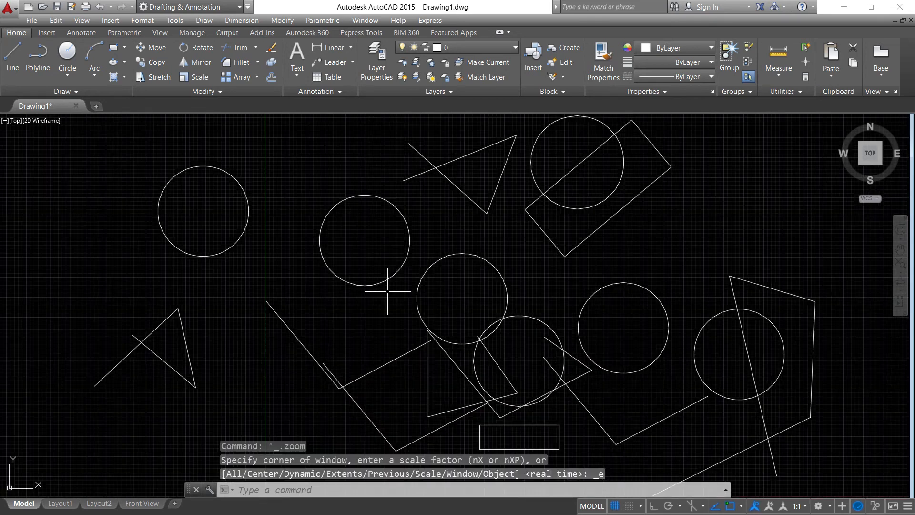
scroll(391, 291, "down", 10)
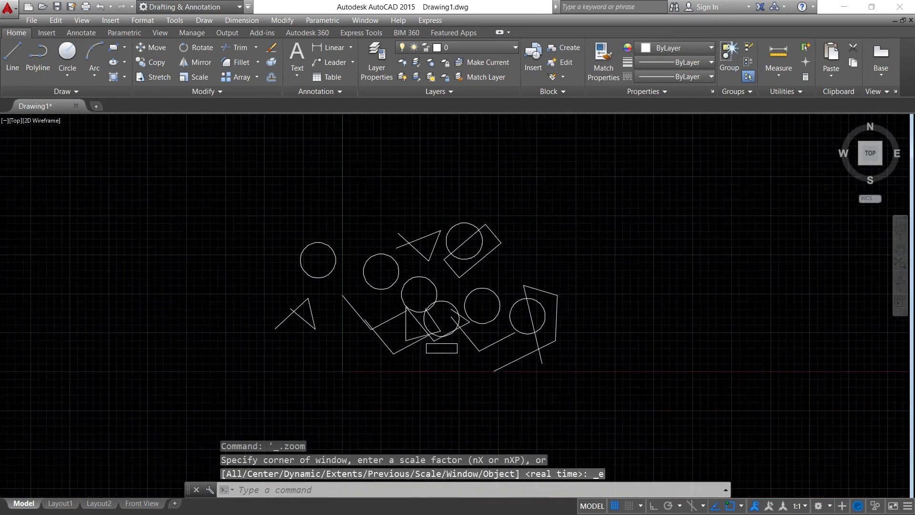
scroll(431, 286, "up", 5)
type("z")
key("Return")
type("e")
key("Return")
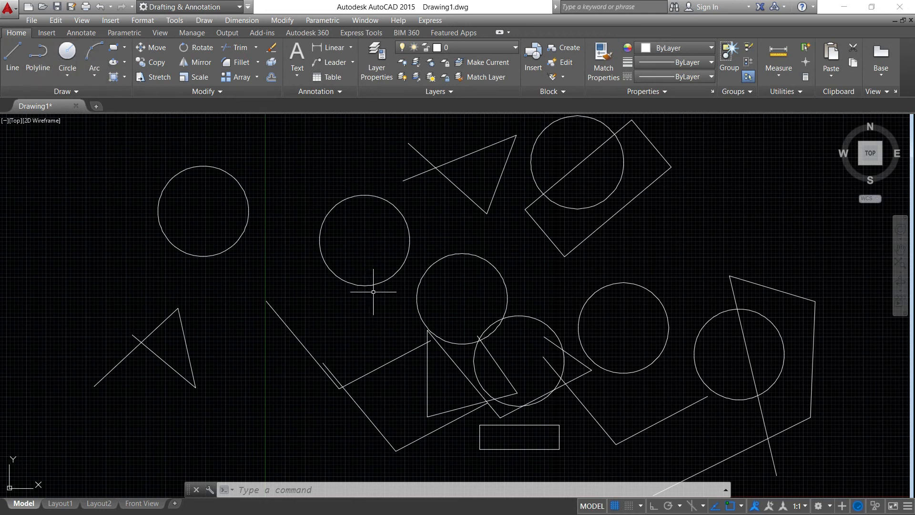
Switch to the browser and review the AutoCAD Keyboard Shortcuts course page, including the REC rectangle command figure.
key("alt+Tab")
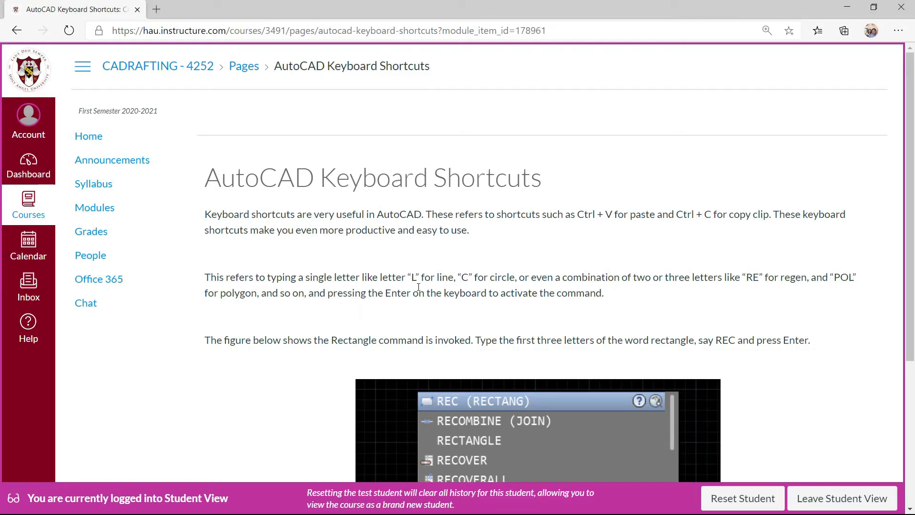
scroll(274, 176, "down", 4)
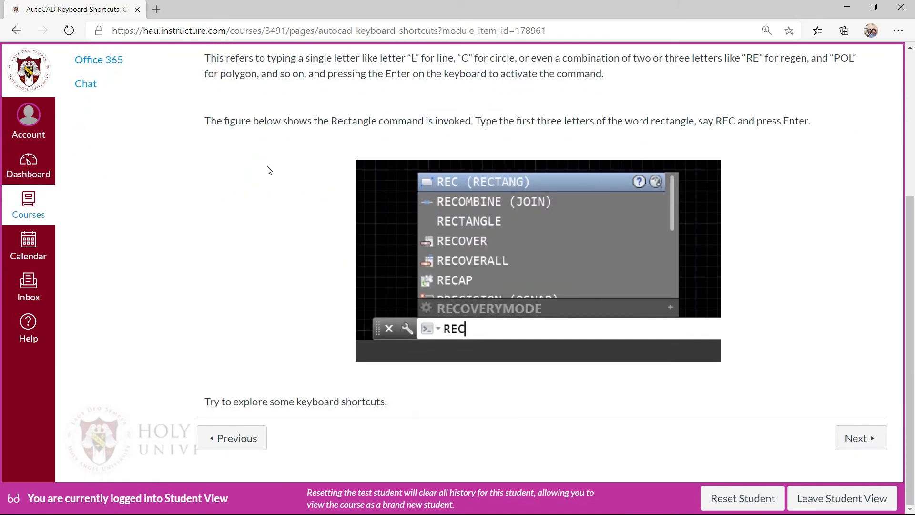
scroll(268, 258, "up", 4)
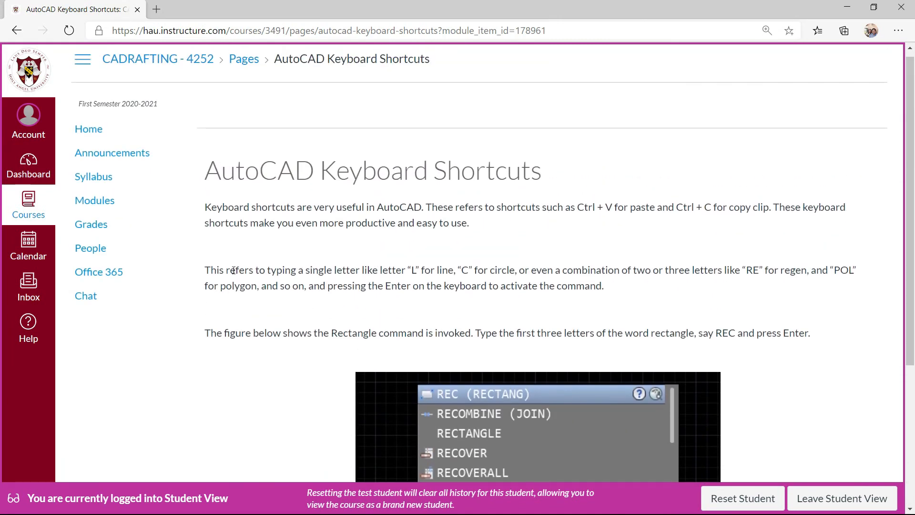
scroll(629, 239, "down", 5)
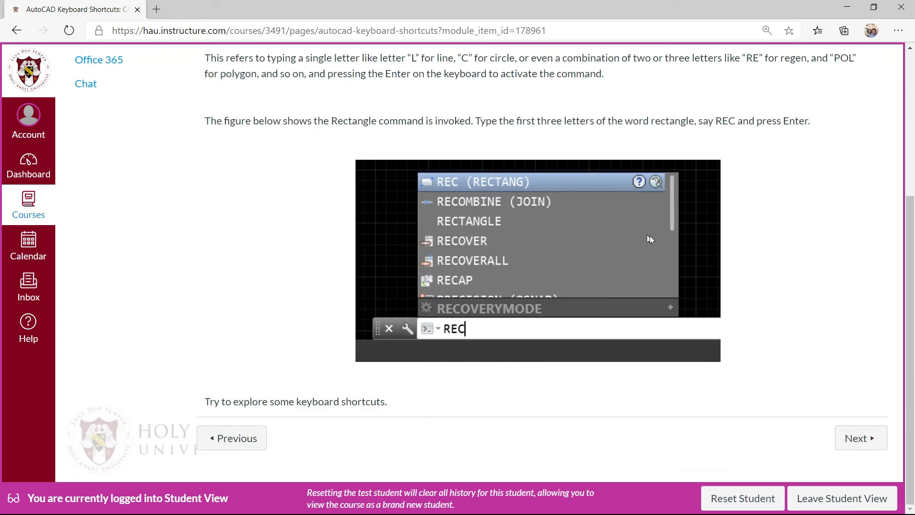
scroll(647, 234, "up", 5)
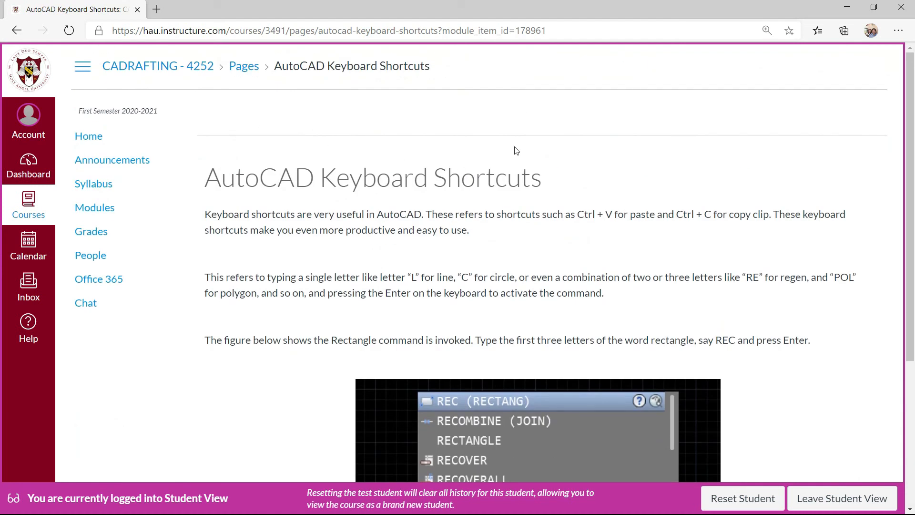
scroll(796, 249, "down", 5)
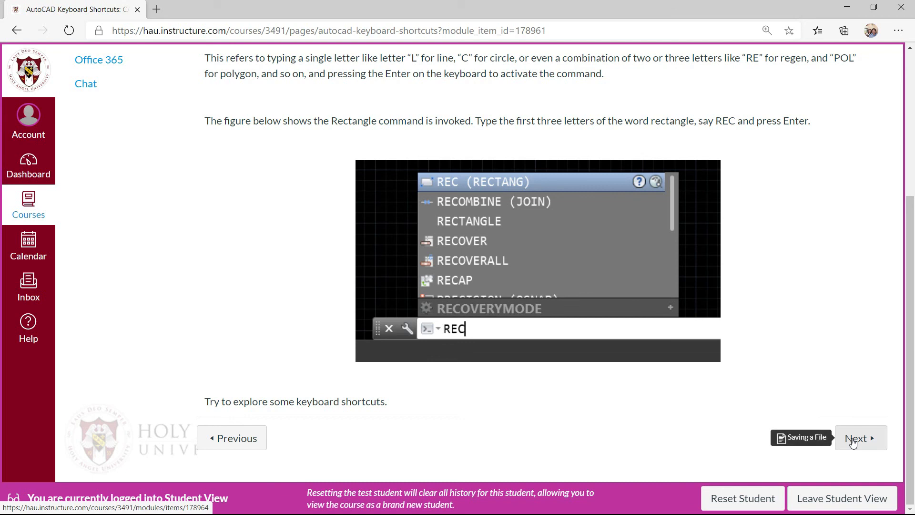
scroll(862, 279, "up", 5)
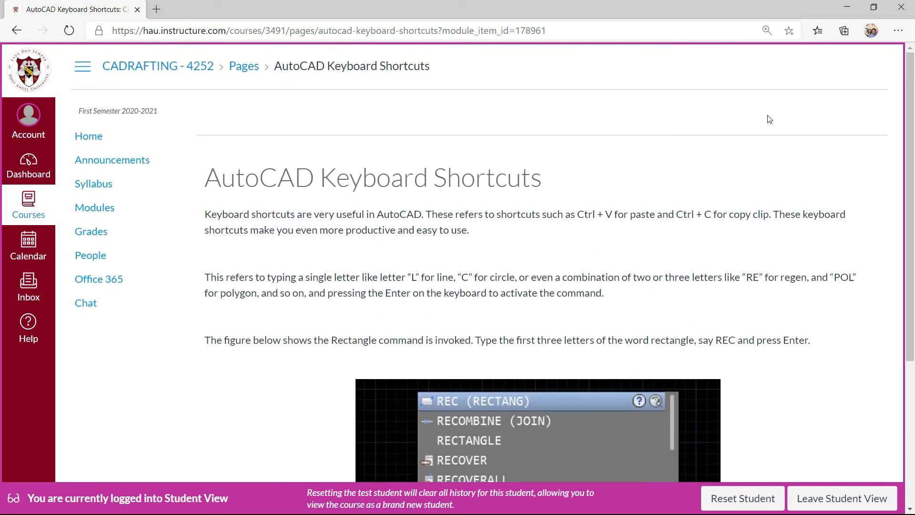
scroll(809, 156, "down", 5)
scroll(813, 262, "up", 1)
scroll(805, 269, "up", 4)
scroll(810, 276, "down", 5)
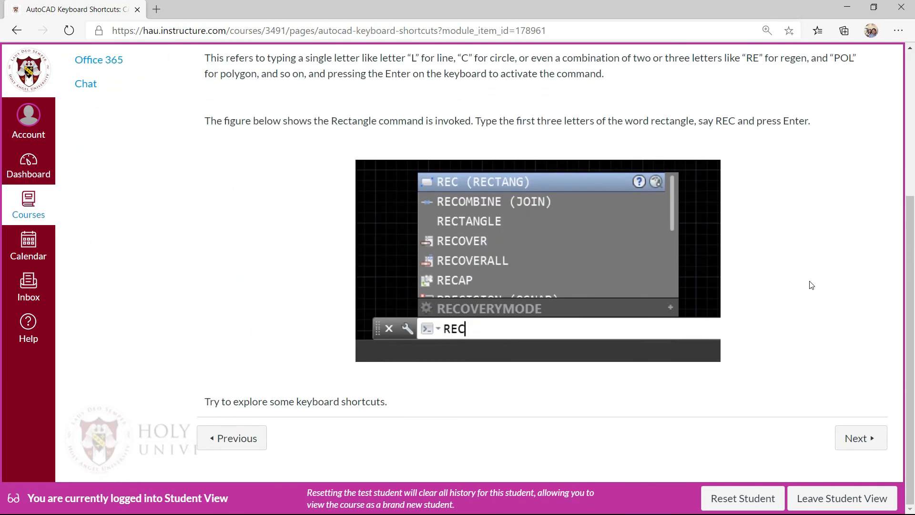
scroll(812, 288, "up", 5)
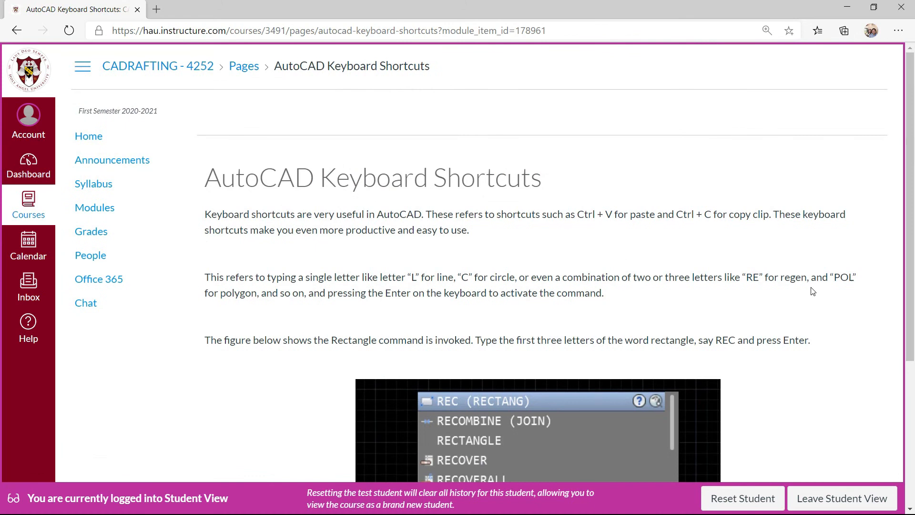